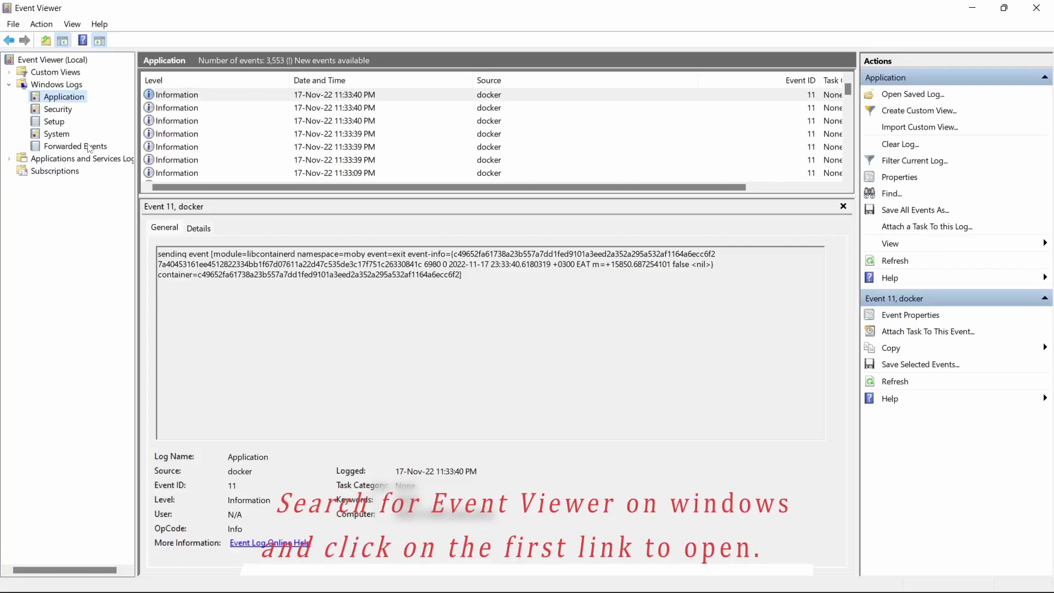
- Reload the Application log so it lists 3,553 events, newest first
click(71, 86)
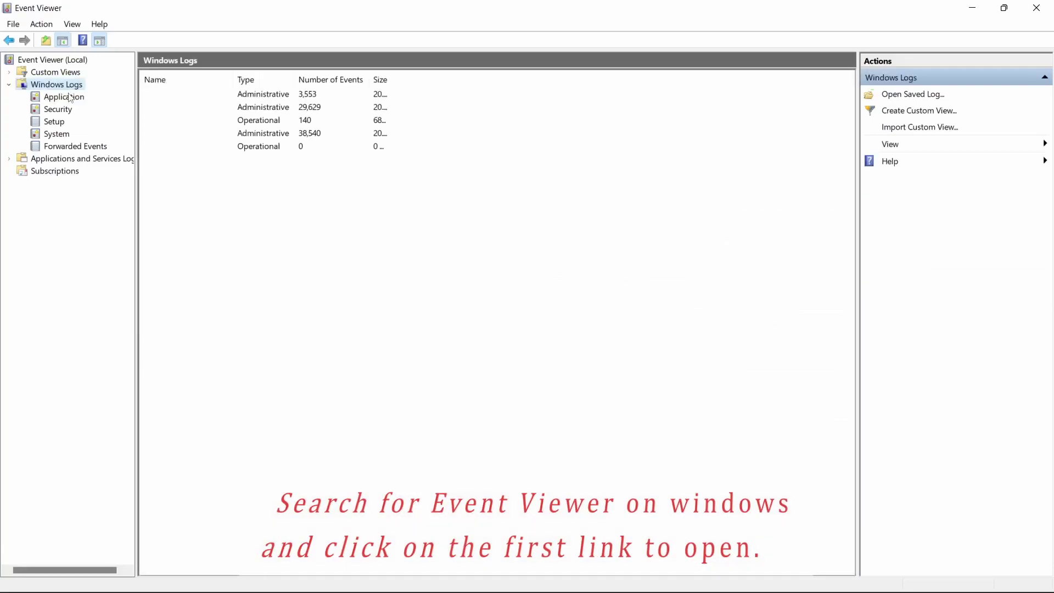
click(69, 98)
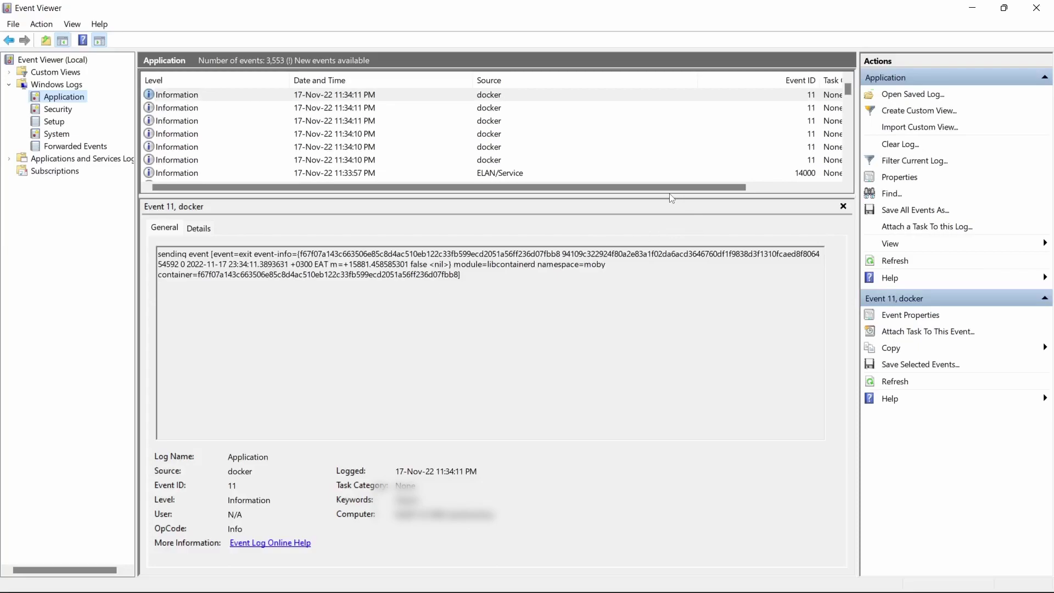
- Enlarge the event list, inspect two 11:34 docker events, then reload Application to 3,565 events
drag(665, 196, 669, 268)
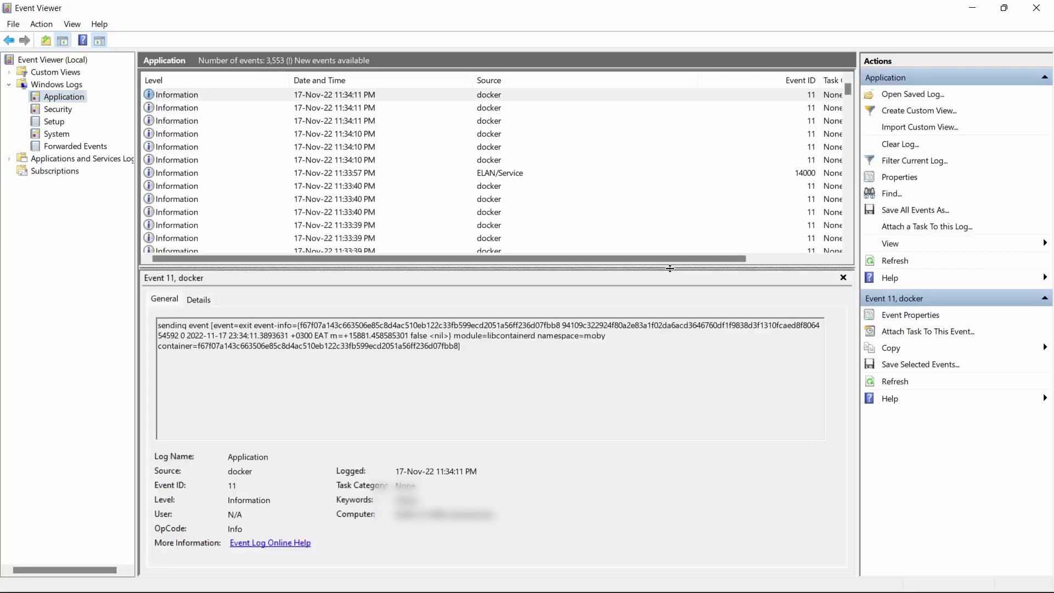
click(224, 124)
click(275, 149)
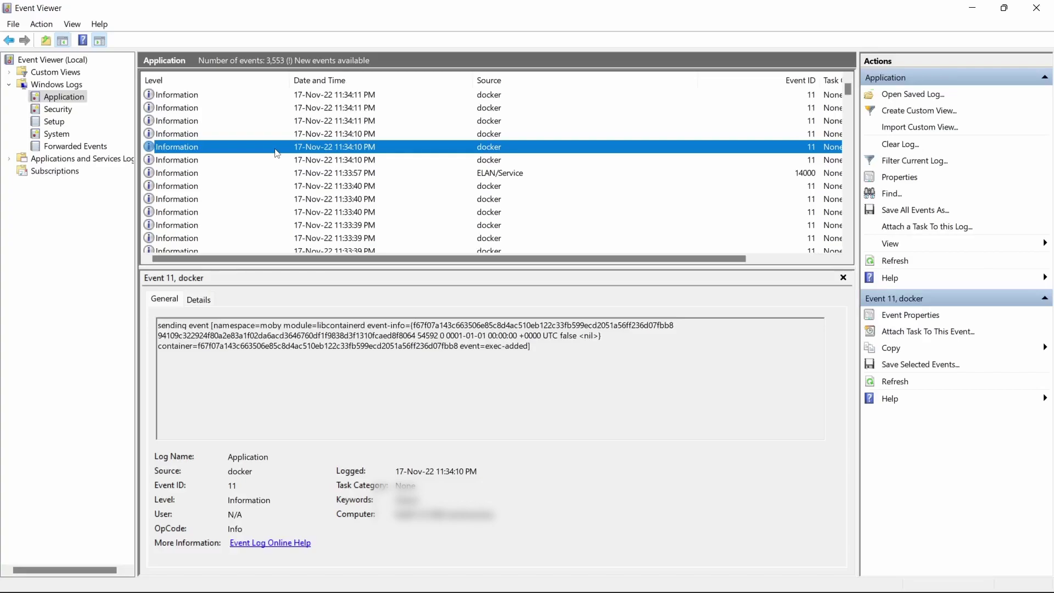
click(67, 87)
click(65, 97)
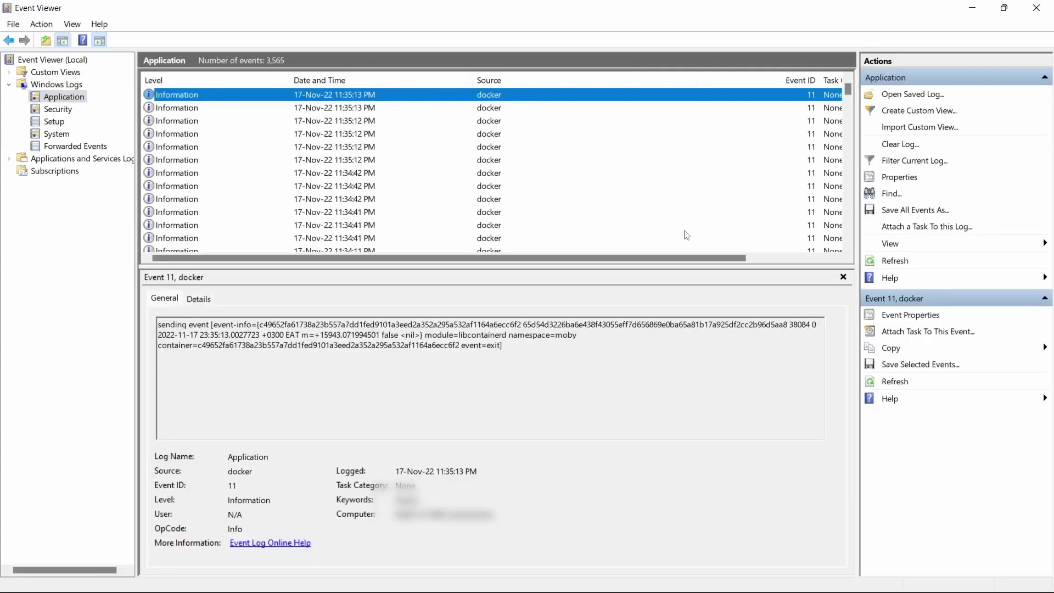
- Filter the Application log to Error events logged in the last hour, leaving 295 events
click(934, 164)
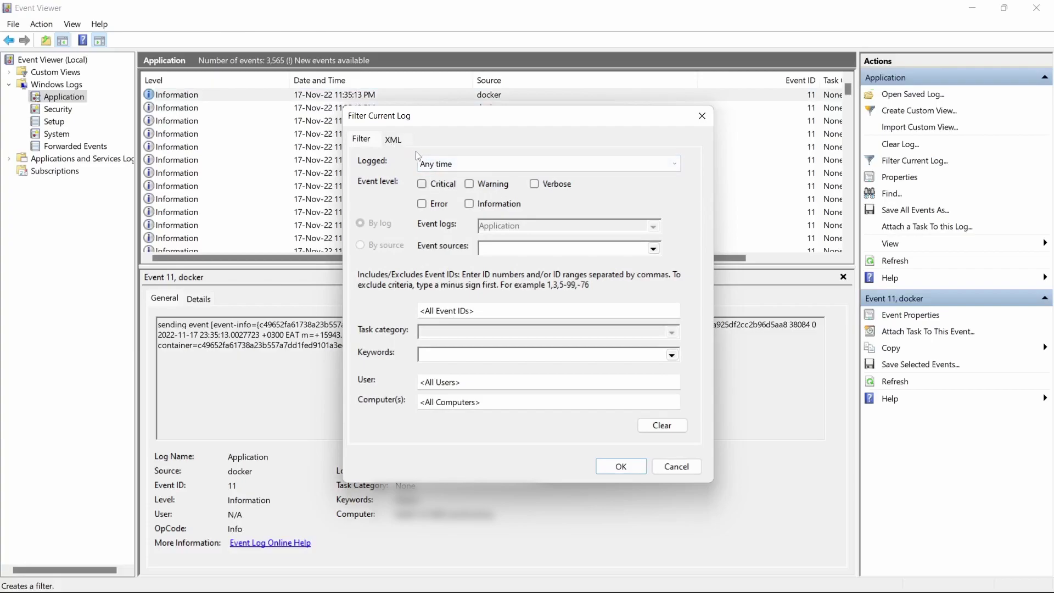
click(440, 167)
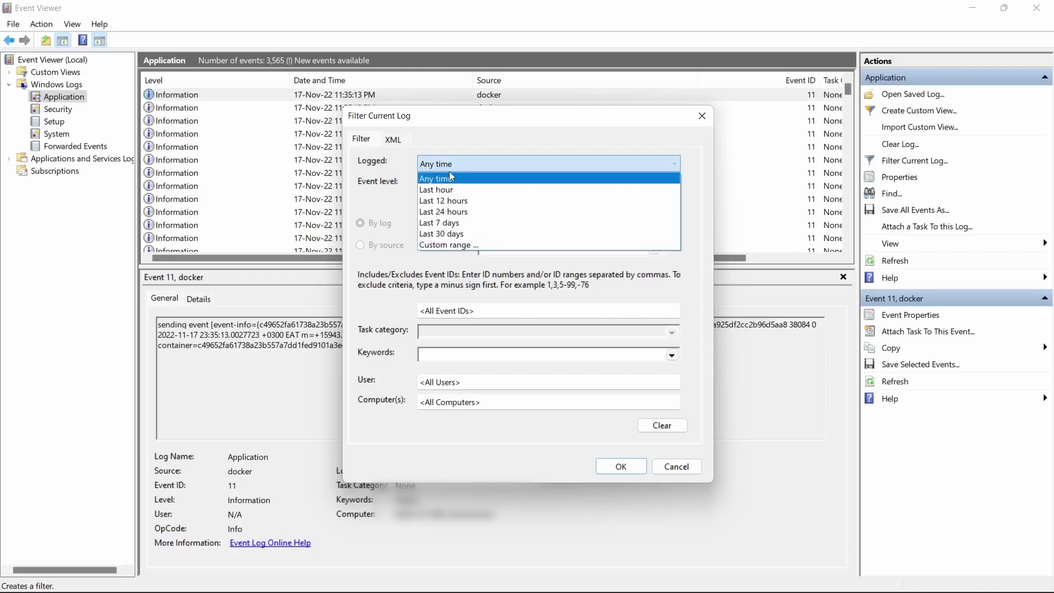
click(449, 190)
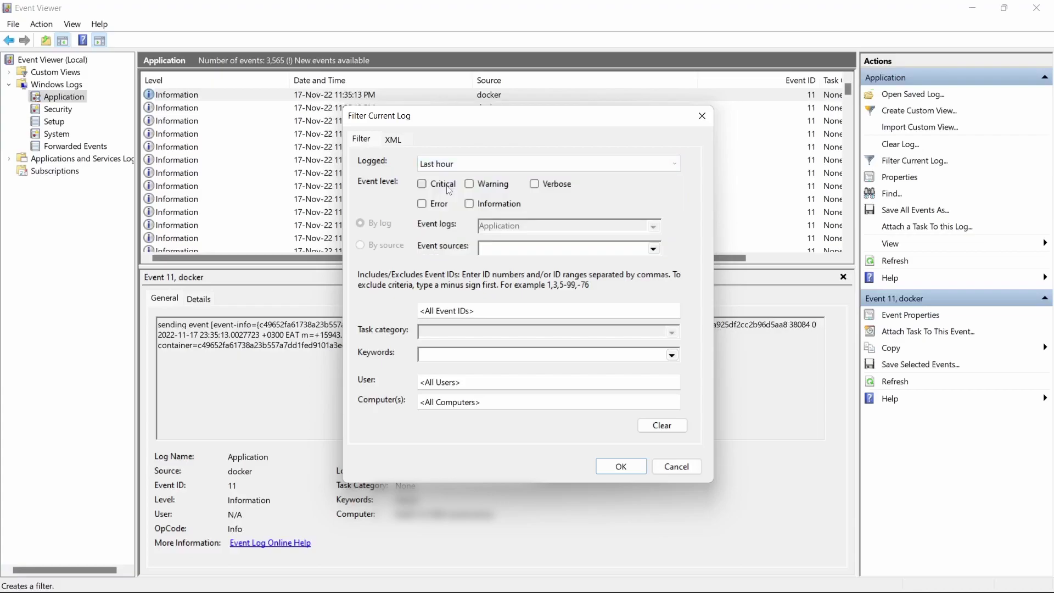
click(428, 208)
click(619, 468)
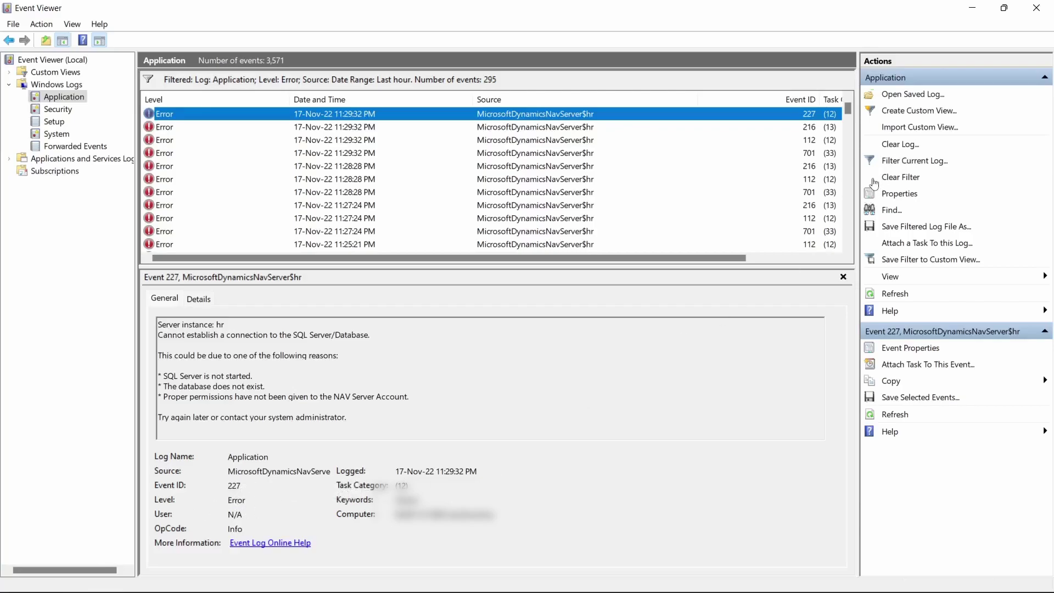
- Reopen the log filter and scroll the Event sources list down toward MicrosoftDynamicsNavServer
click(921, 161)
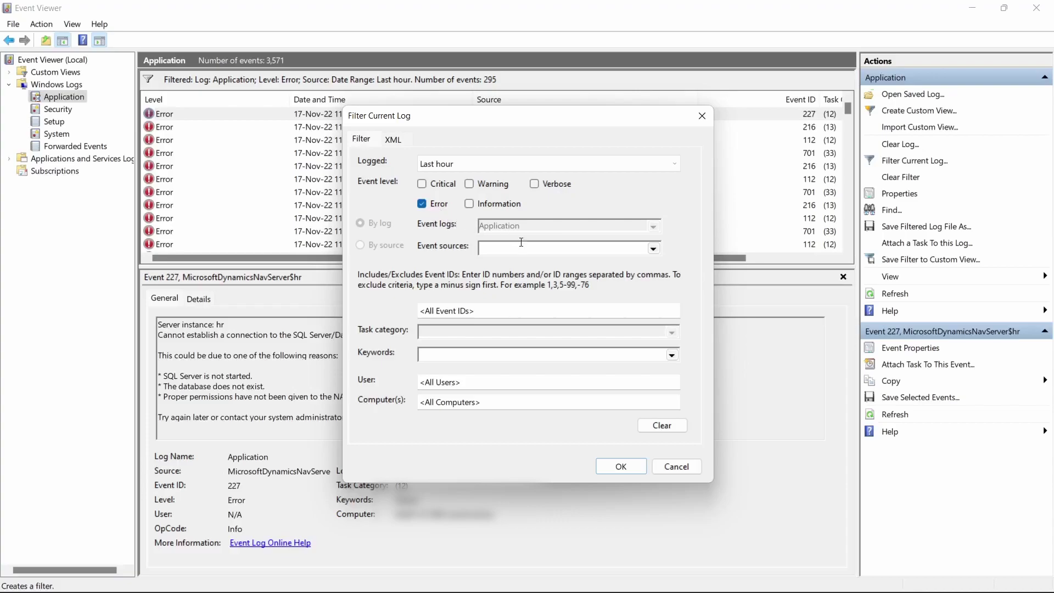
click(653, 249)
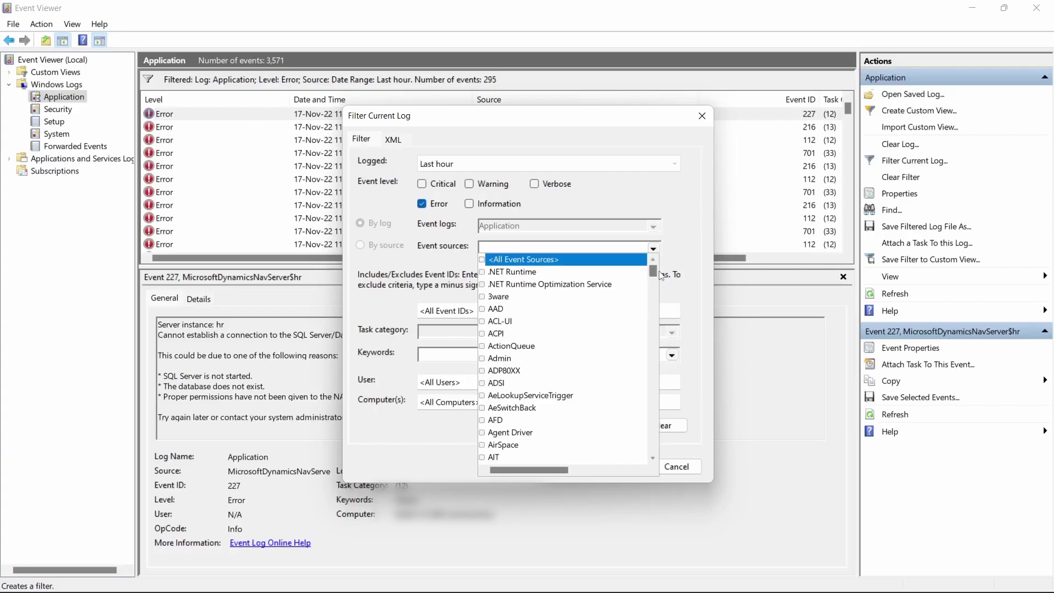
drag(654, 271, 646, 345)
click(652, 458)
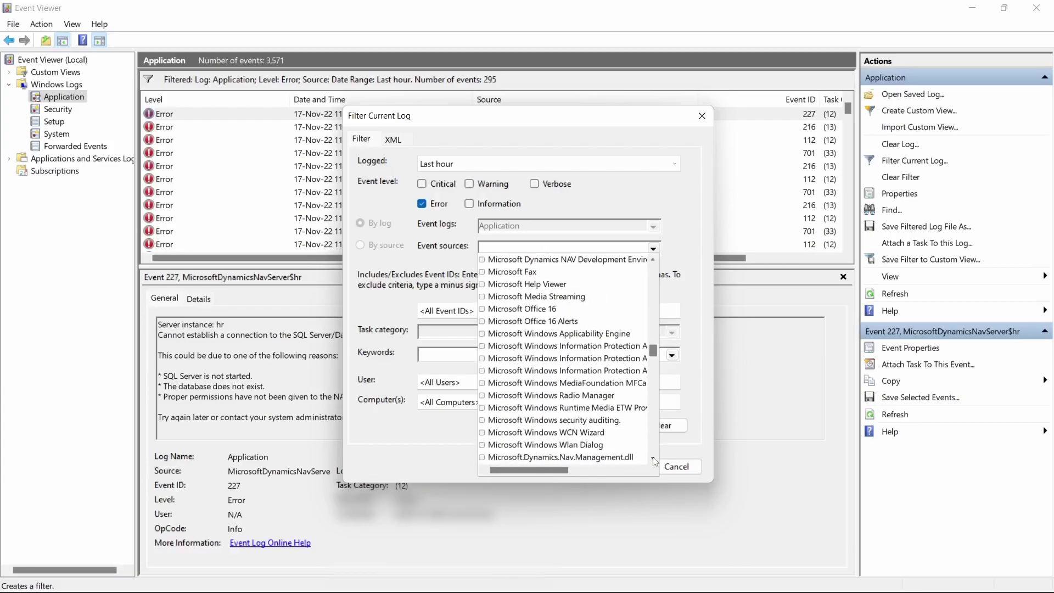
click(652, 458)
click(653, 457)
click(653, 458)
click(652, 457)
click(653, 458)
click(652, 457)
click(652, 458)
scroll(640, 368, down, 2)
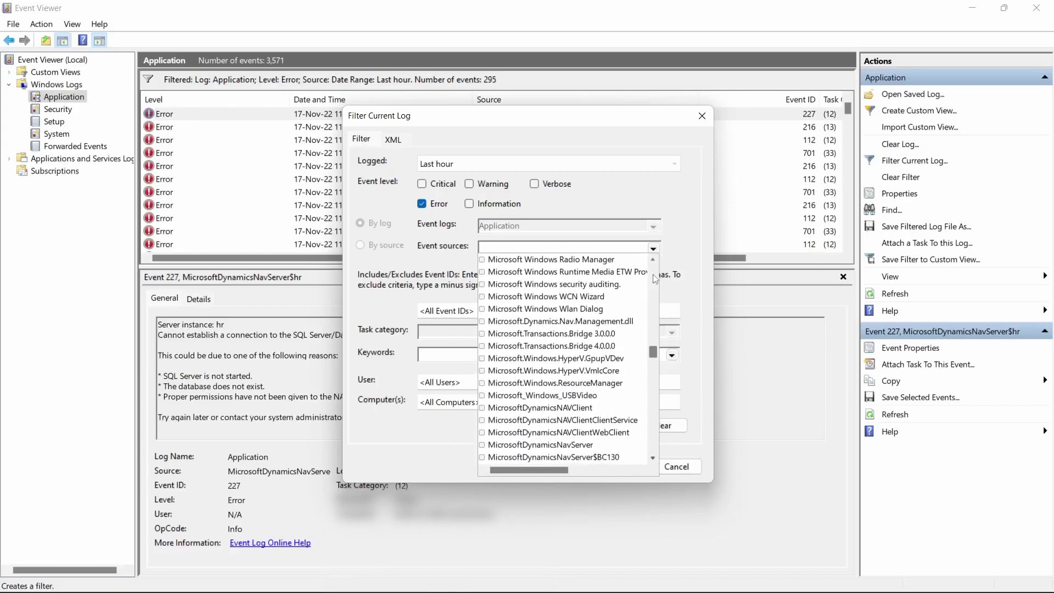
- Restrict the filter to the MicrosoftDynamicsNavServer source and apply it, leaving 0 events
click(482, 446)
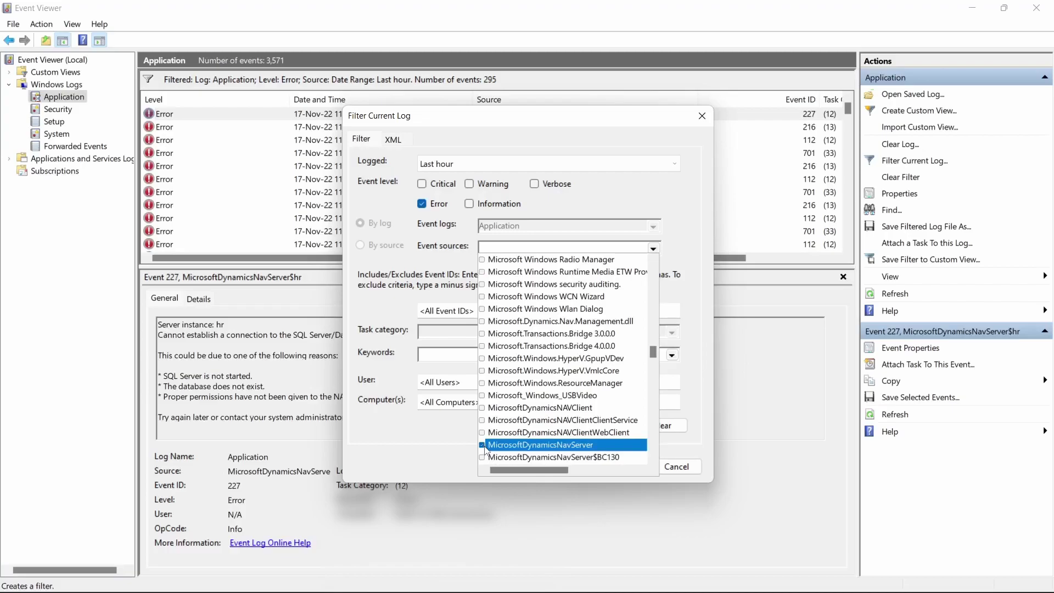
click(451, 451)
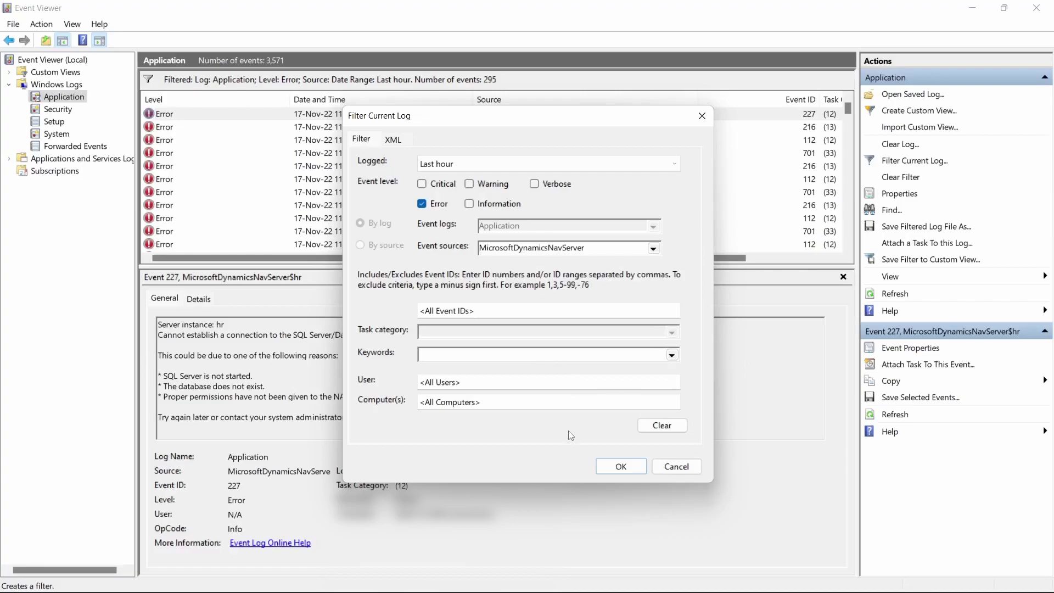
click(615, 466)
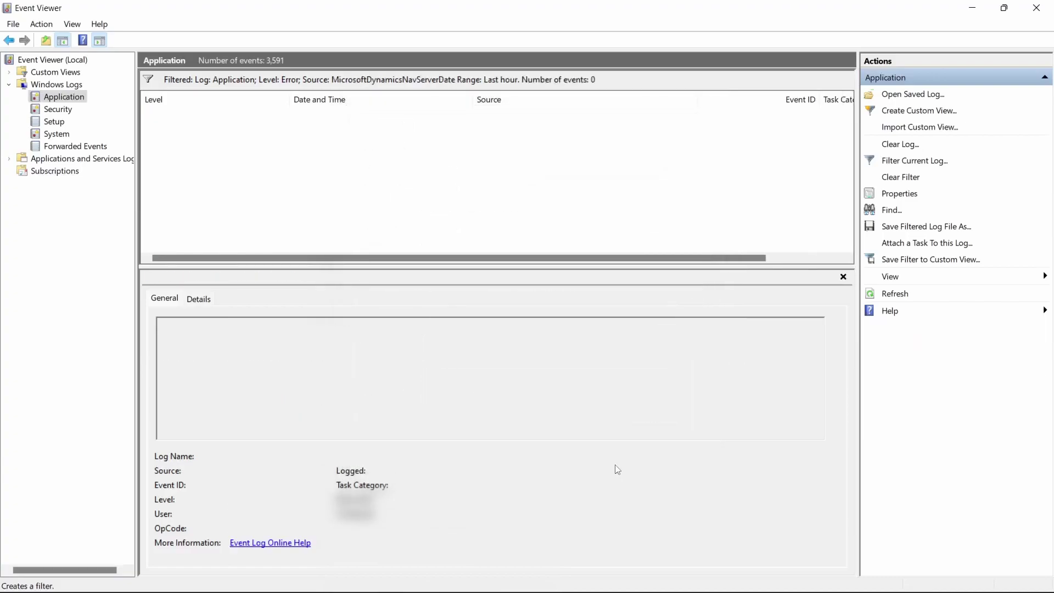
click(909, 163)
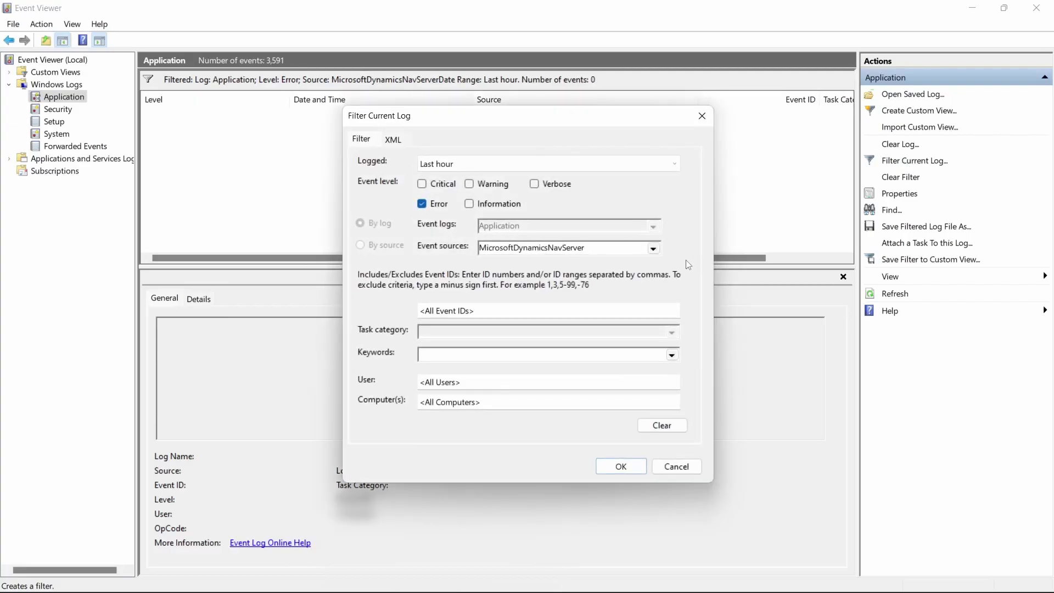
click(653, 248)
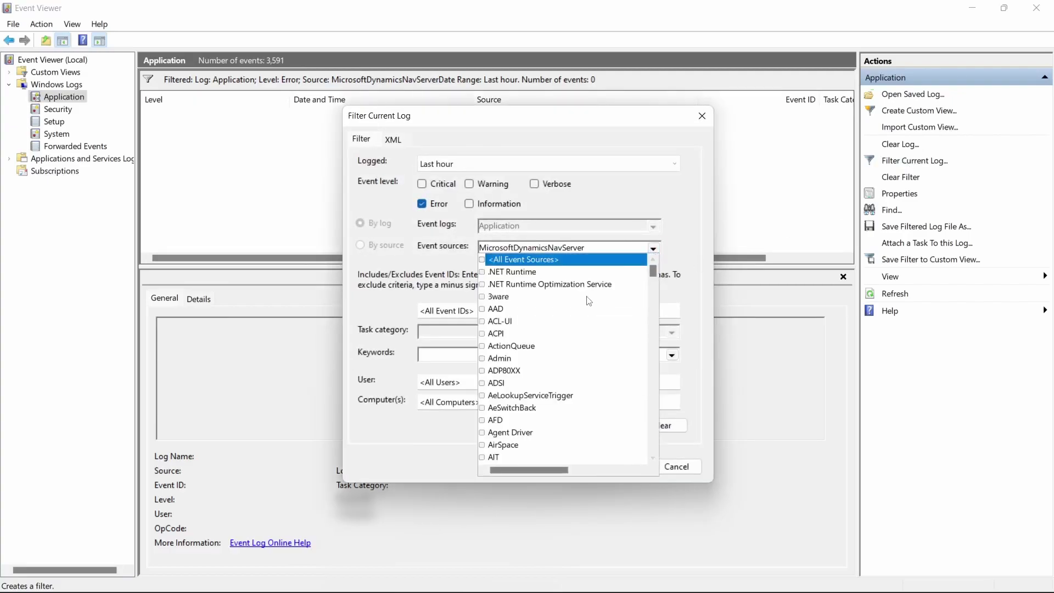
right_click(650, 300)
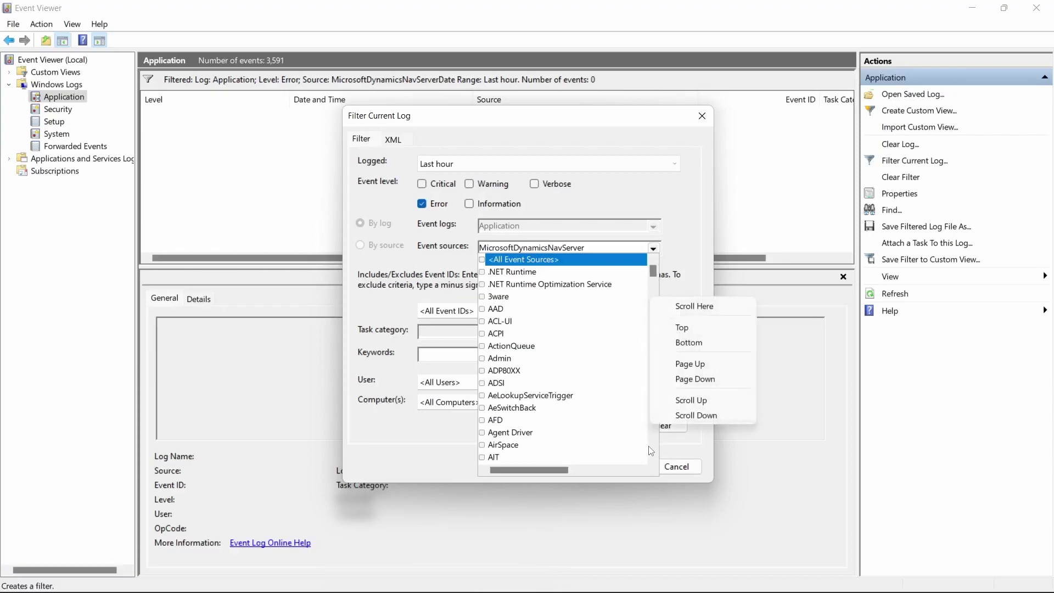
scroll(651, 451, down, 10)
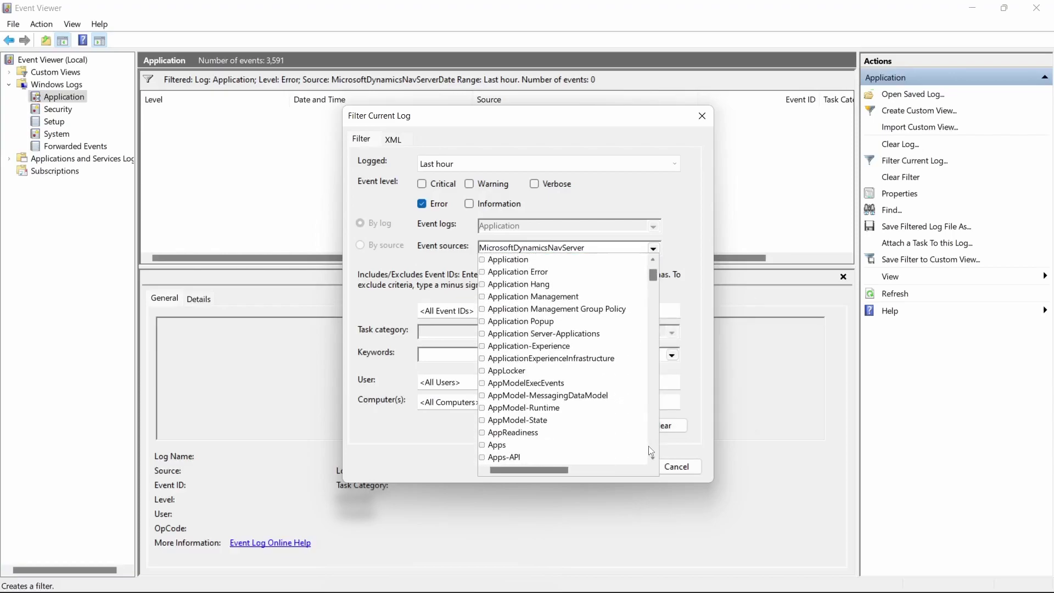
scroll(651, 451, down, 15)
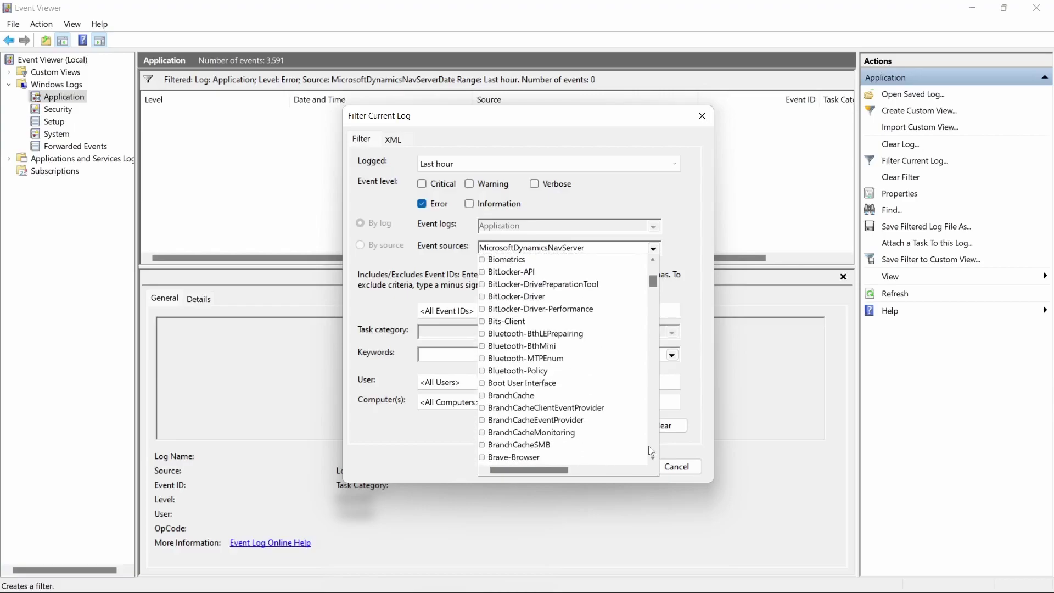
scroll(649, 449, down, 15)
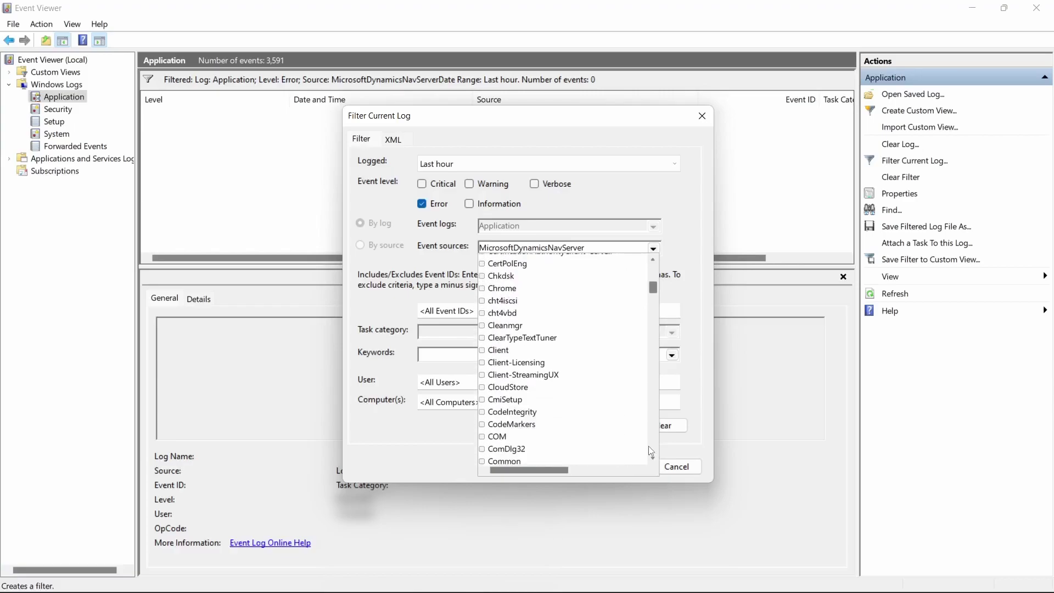
scroll(651, 451, down, 4)
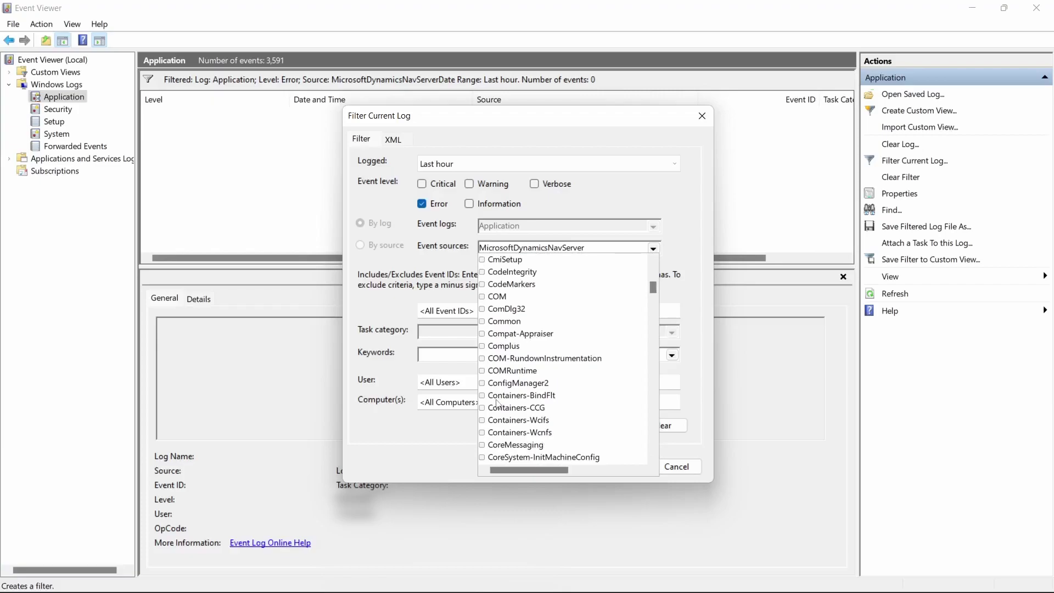
click(445, 451)
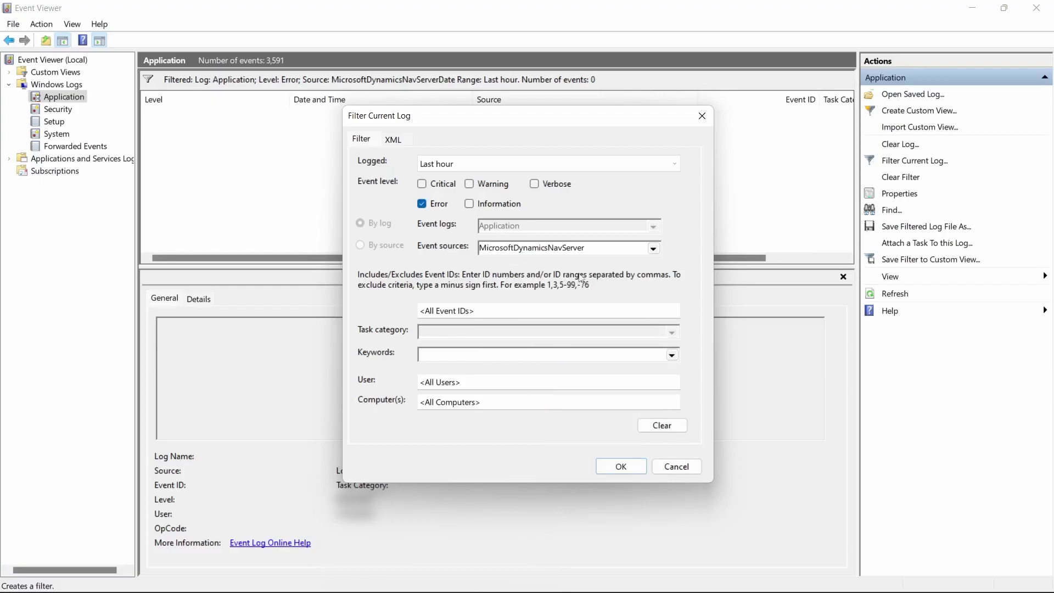
click(653, 248)
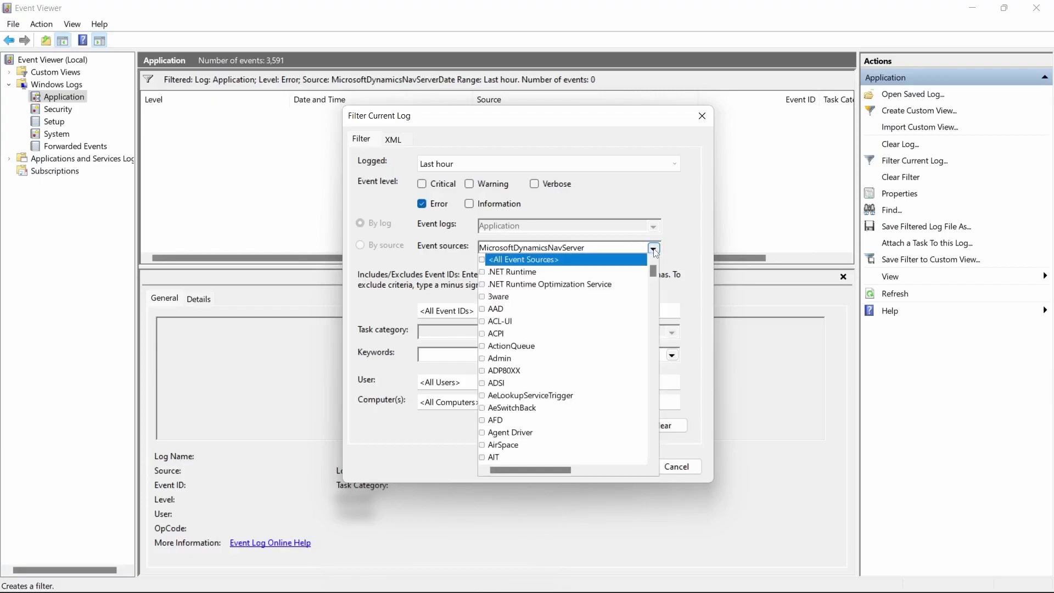
click(652, 459)
click(652, 460)
click(653, 460)
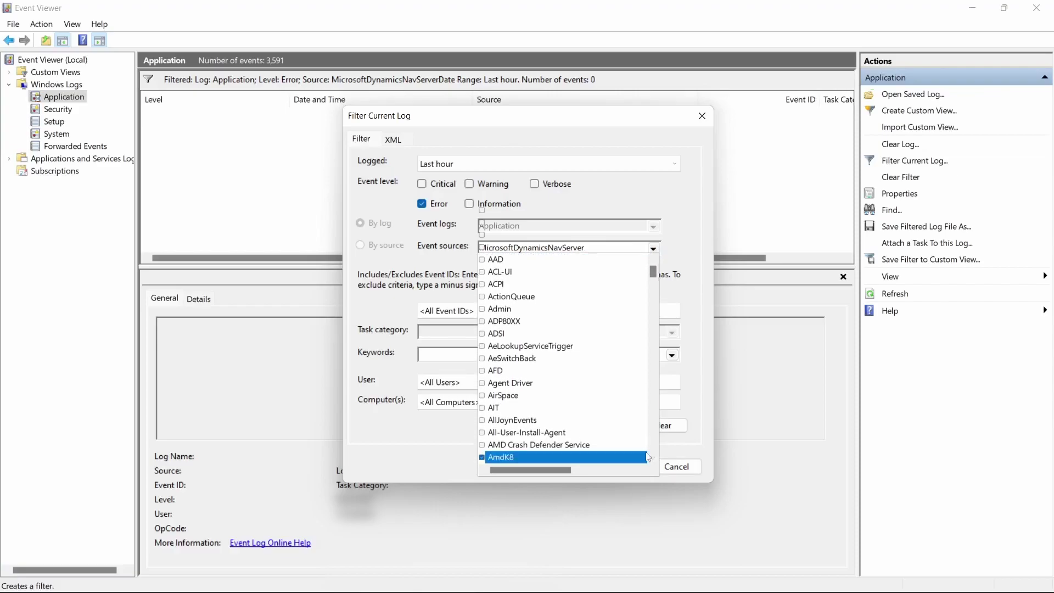
click(653, 460)
click(653, 460)
click(652, 460)
scroll(652, 460, down, 2)
scroll(652, 460, down, 2)
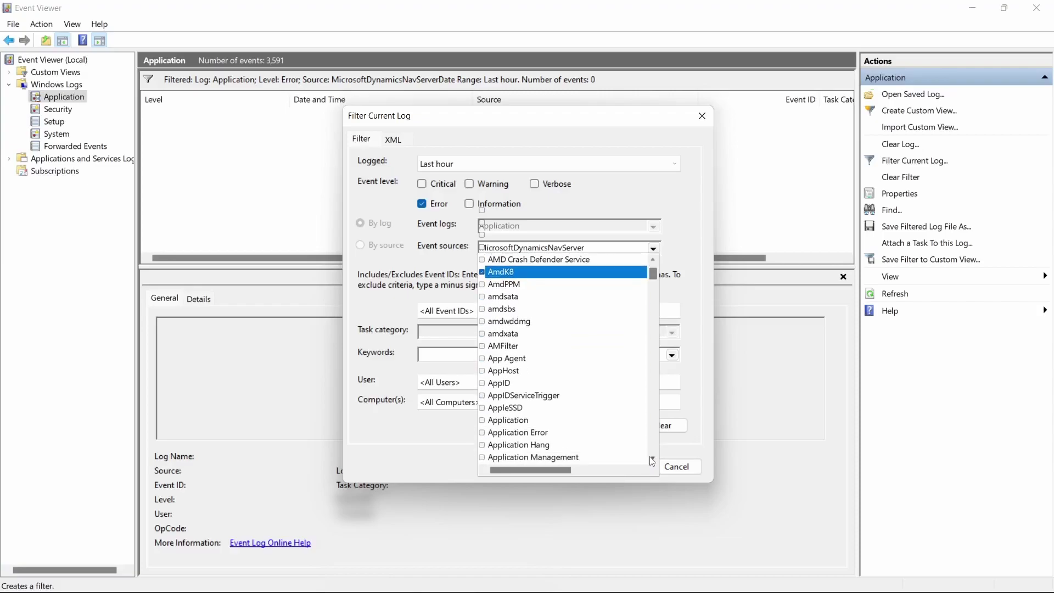
scroll(651, 460, down, 2)
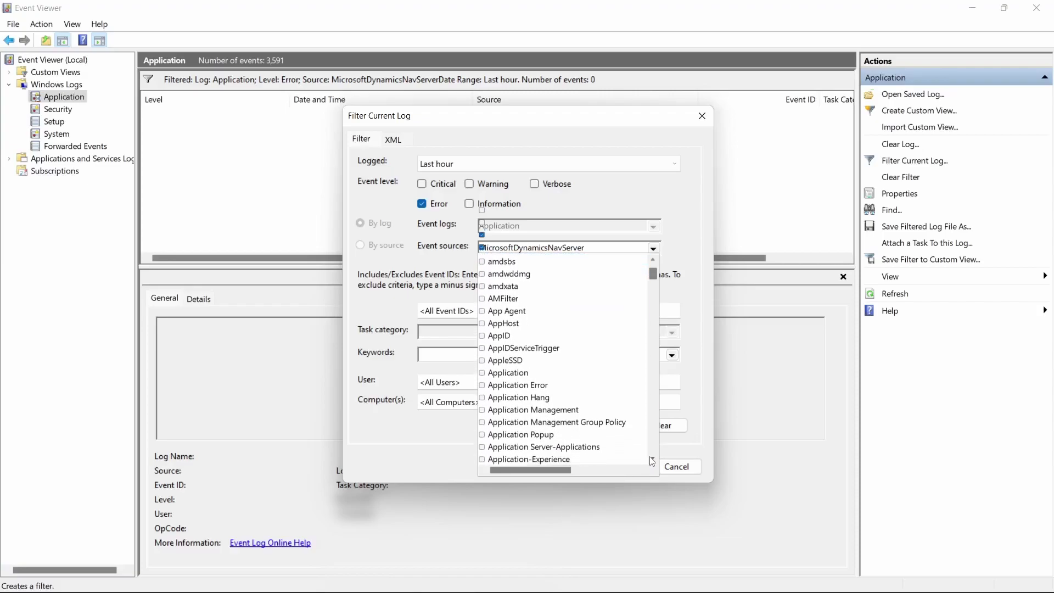
scroll(651, 459, down, 2)
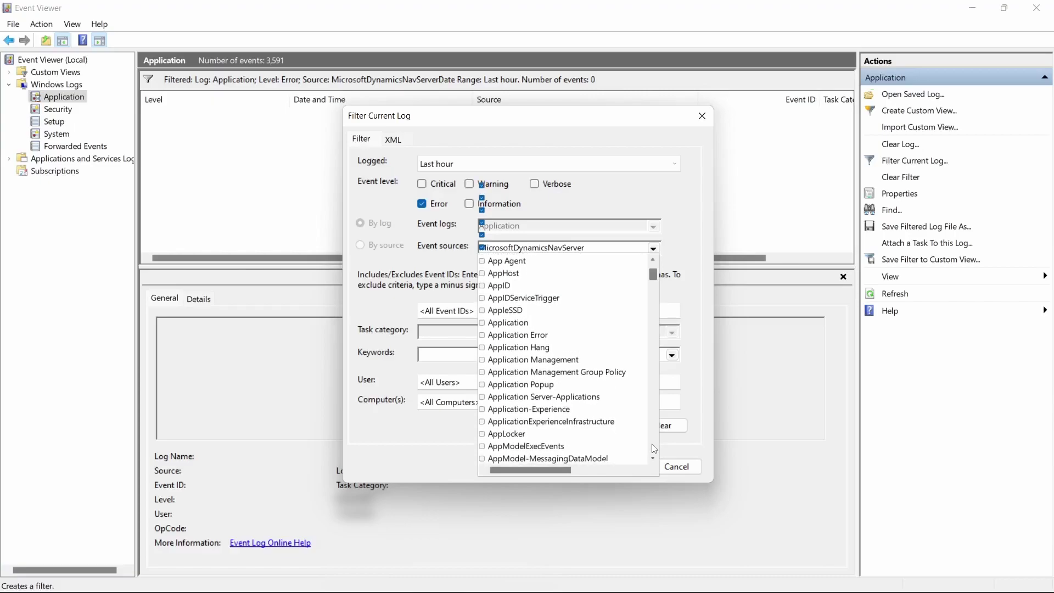
scroll(654, 449, down, 2)
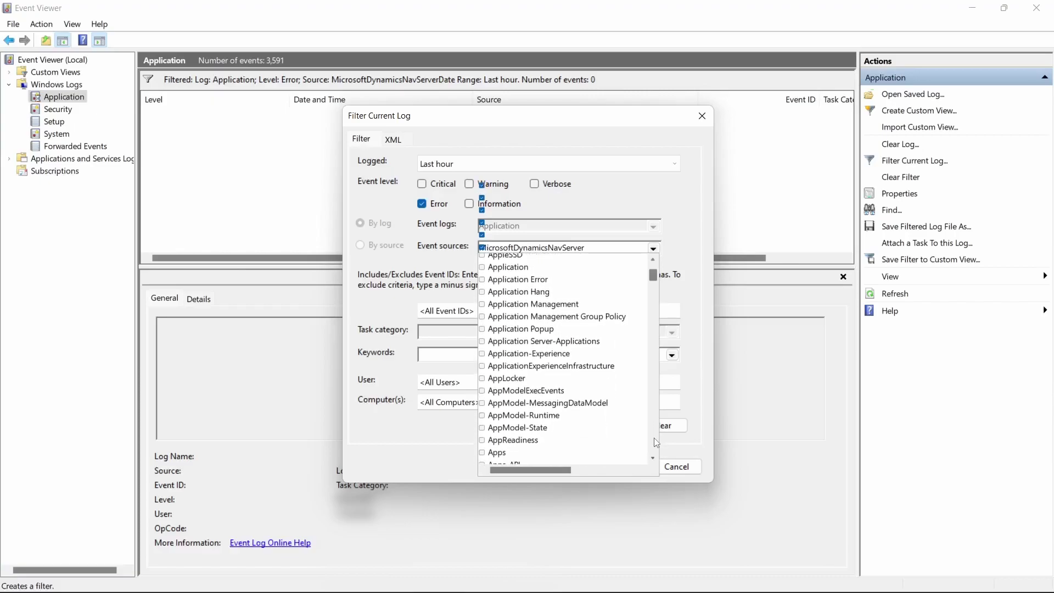
scroll(657, 442, down, 12)
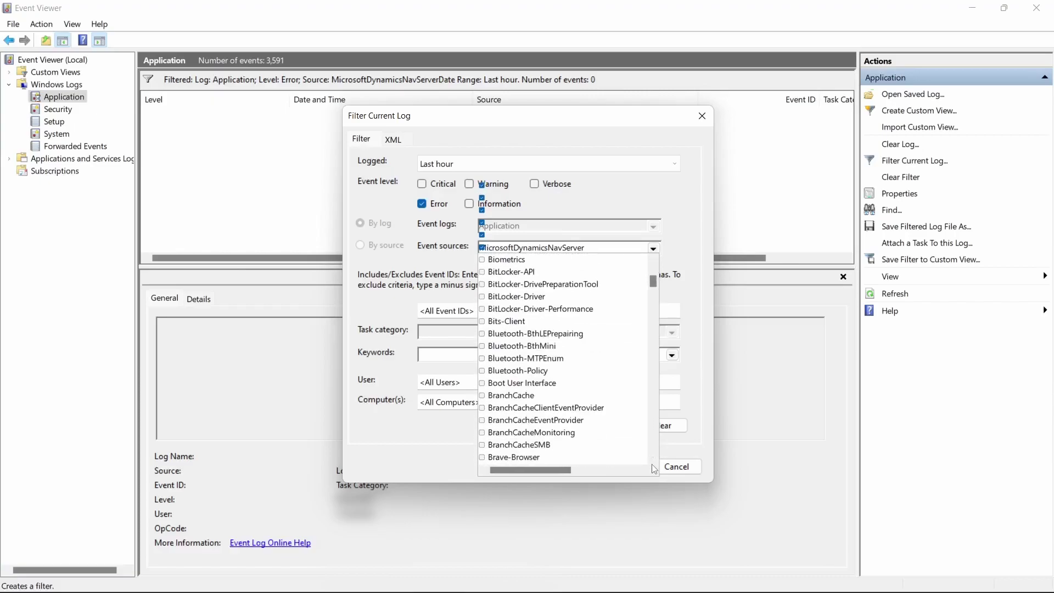
click(451, 416)
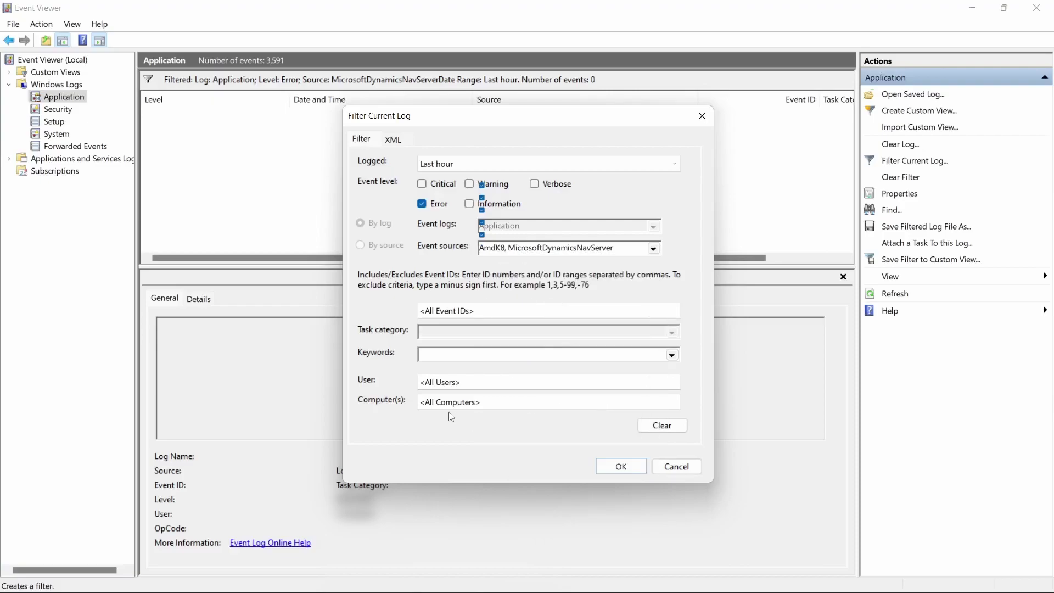
click(675, 468)
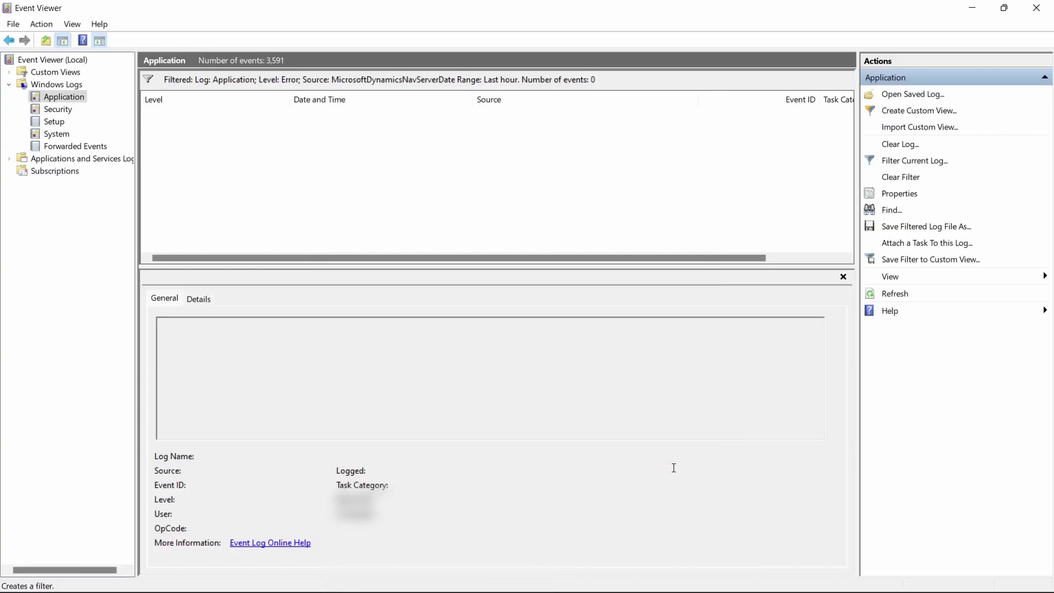